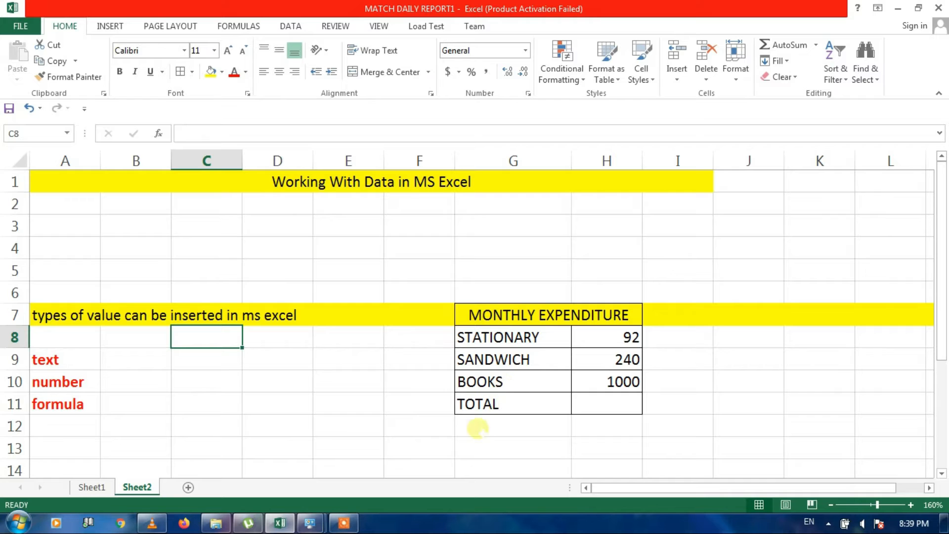
# Step: Enter a sample first name as the text value in C9 and 123 as the number value in C10
pyautogui.click(186, 363)
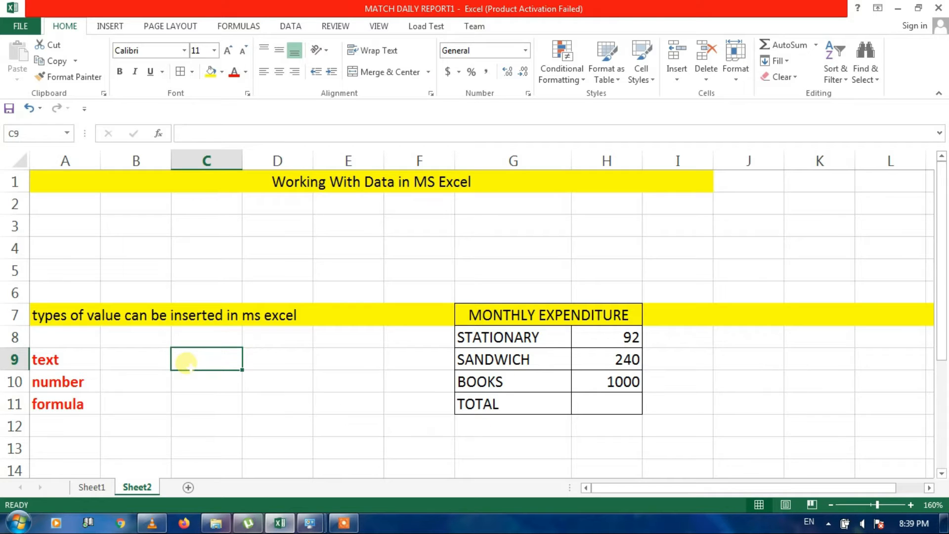
pyautogui.write('RAJU')
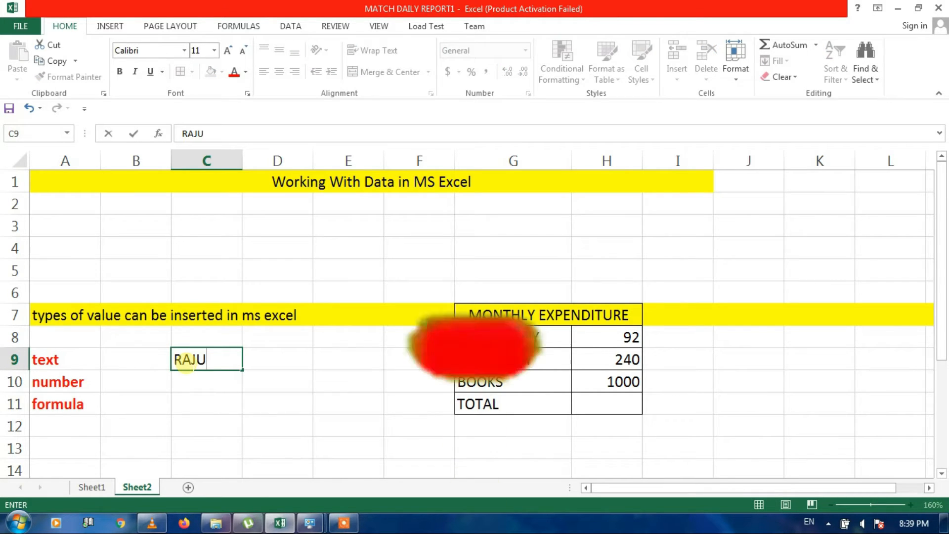
pyautogui.press('Return')
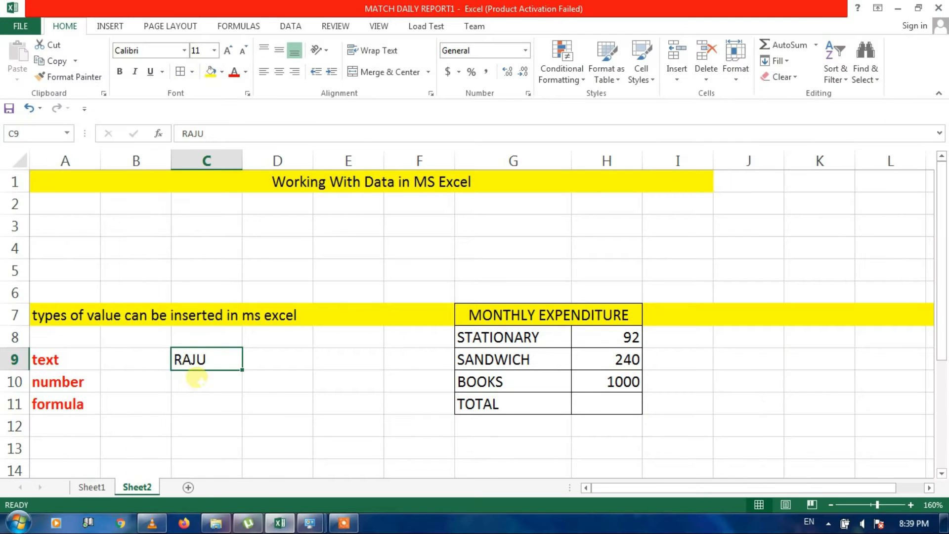
pyautogui.click(188, 383)
pyautogui.write('123')
pyautogui.press('Return')
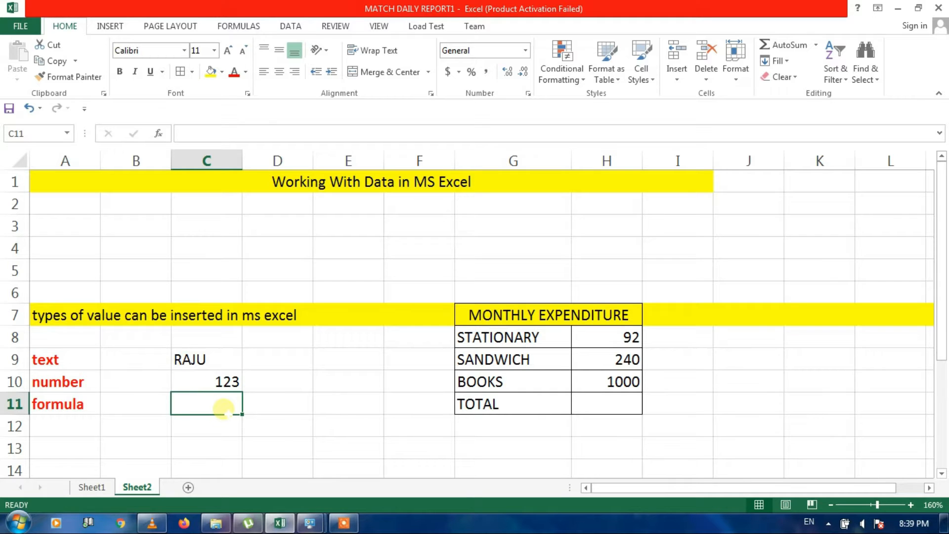
# Step: Enter the formula =SUM(H8:H10) in C11 as the formula example, then reselect that cell to show its formula
pyautogui.write('=SUM(')
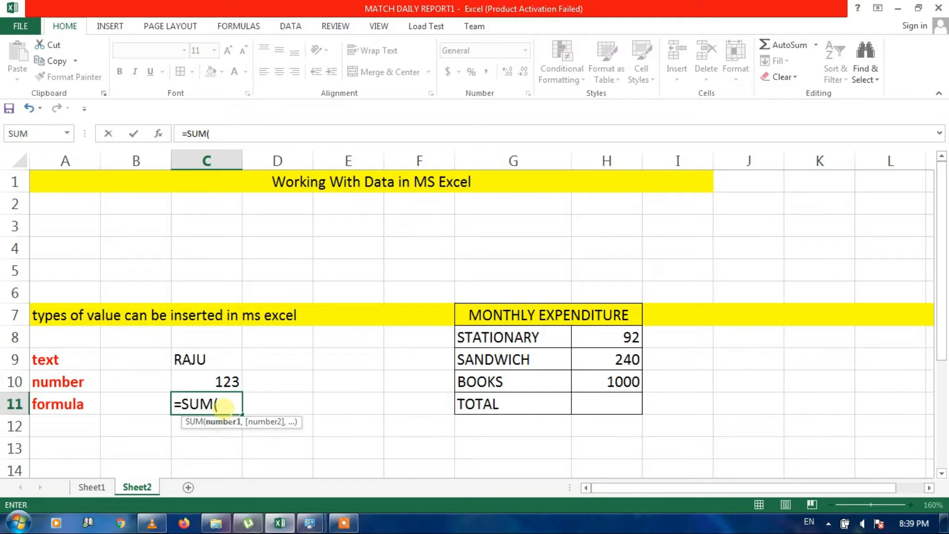
pyautogui.moveTo(618, 337); pyautogui.dragTo(626, 391)
pyautogui.write(')')
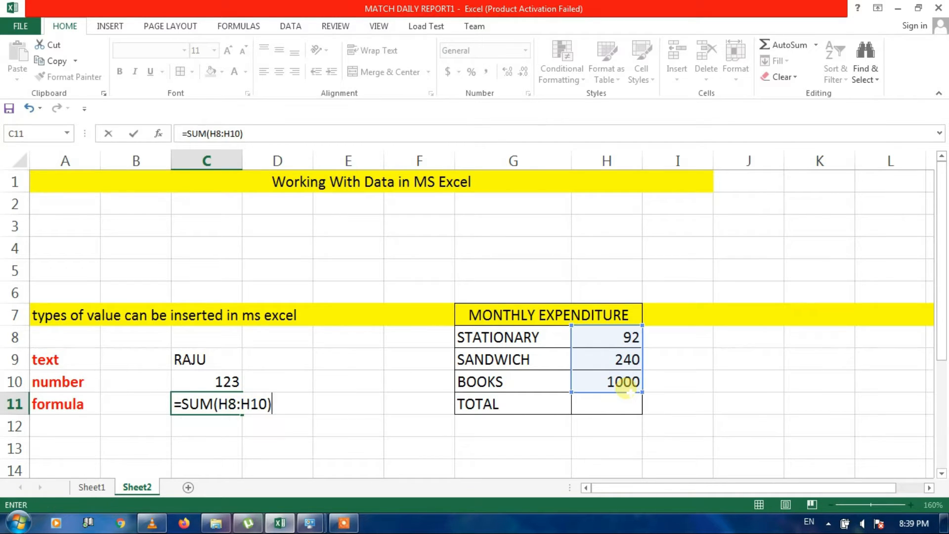
pyautogui.press('Return')
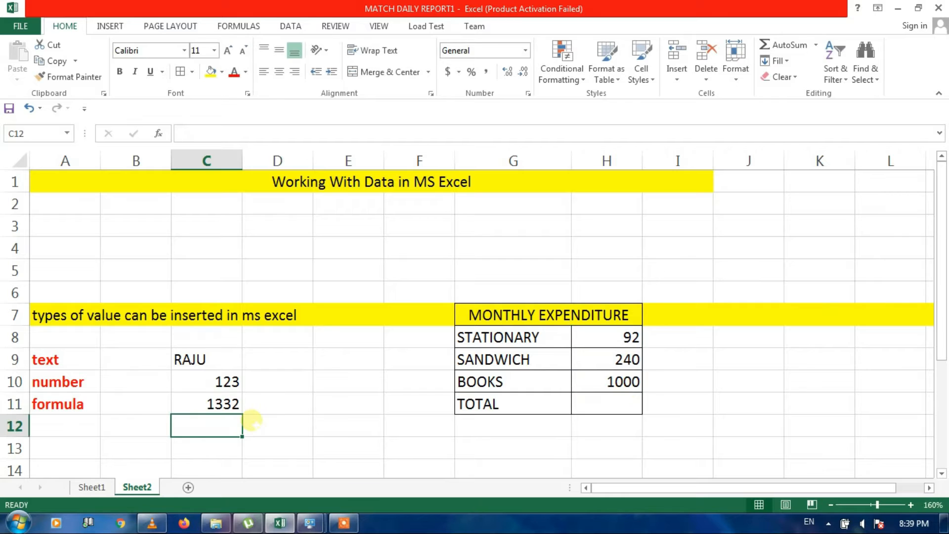
pyautogui.click(213, 409)
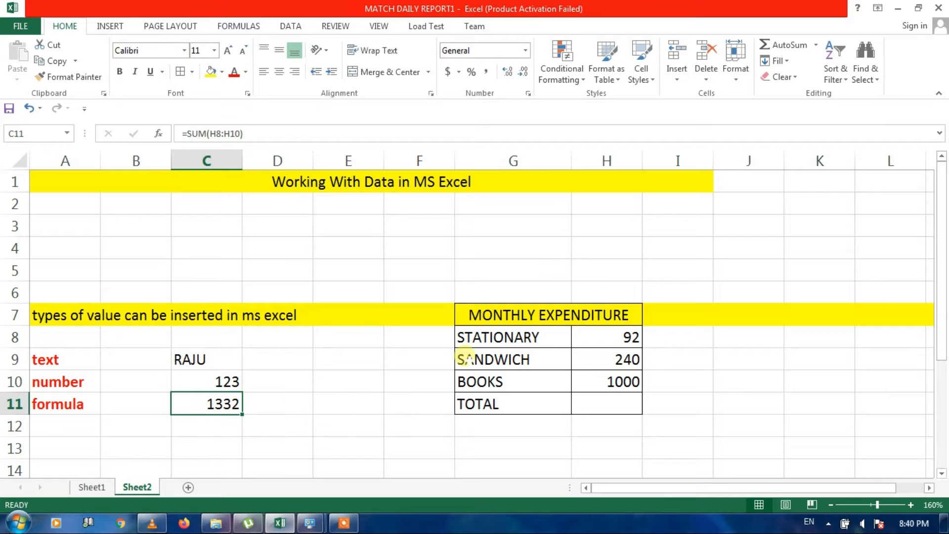
# Step: Toggle Merge & Center off and back on for the MONTHLY EXPENDITURE heading
pyautogui.click(479, 316)
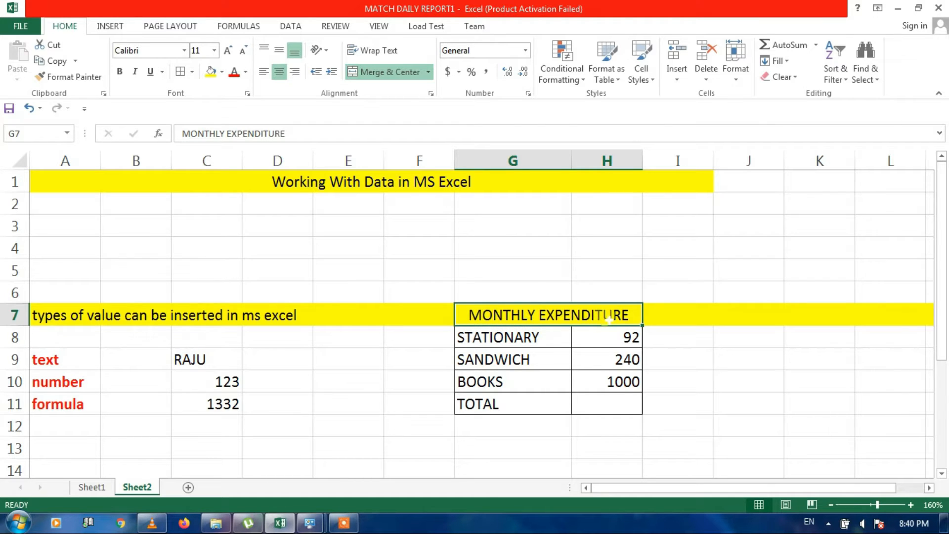
pyautogui.click(372, 73)
pyautogui.click(371, 74)
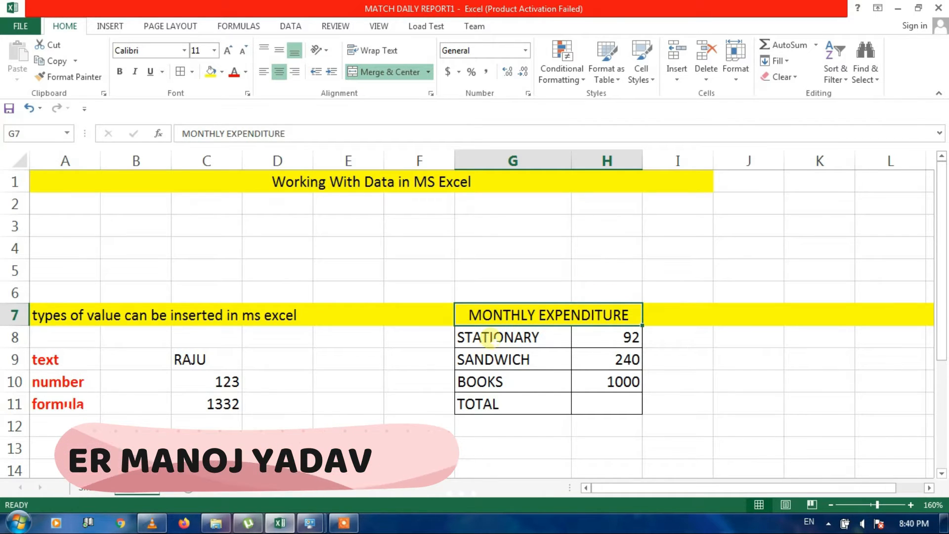
# Step: Calculate the expenditure total in H11 by applying AutoSum to H8:H11
pyautogui.click(495, 338)
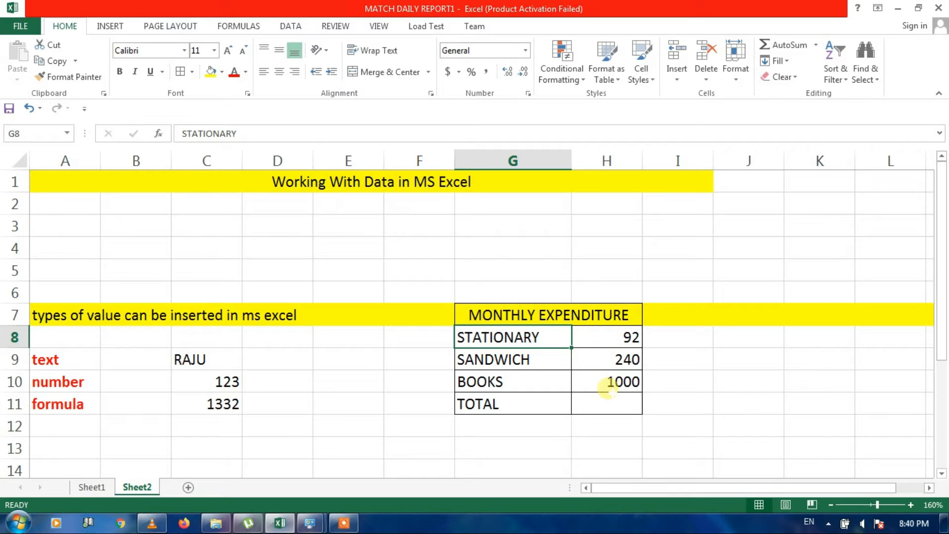
pyautogui.click(606, 337)
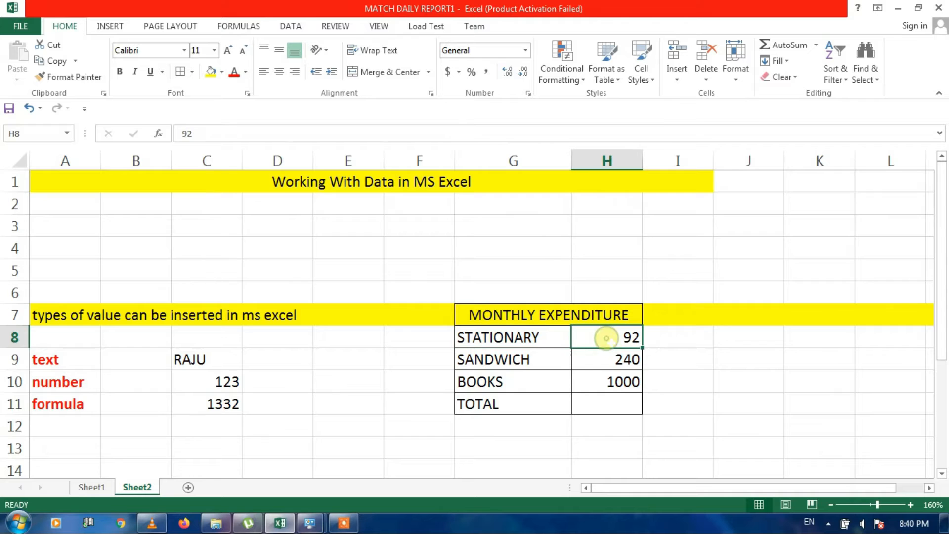
pyautogui.hotkey('shift', 'Down')
pyautogui.hotkey('shift', 'Down')
pyautogui.hotkey('shift', 'Down')
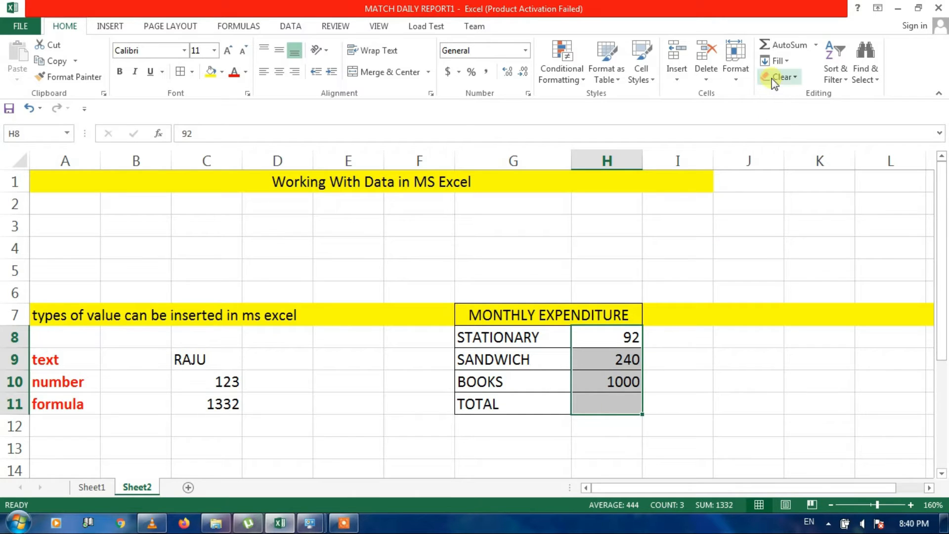
pyautogui.click(763, 49)
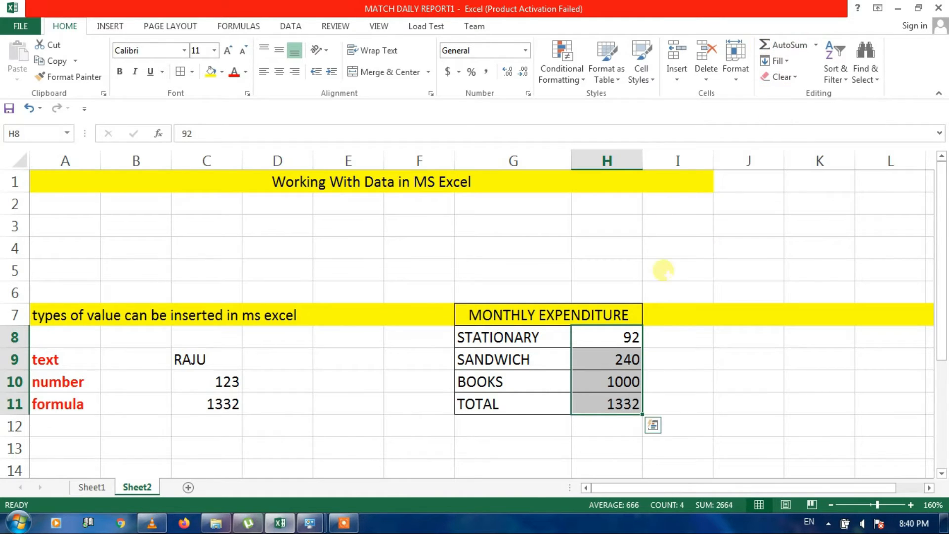
pyautogui.click(672, 394)
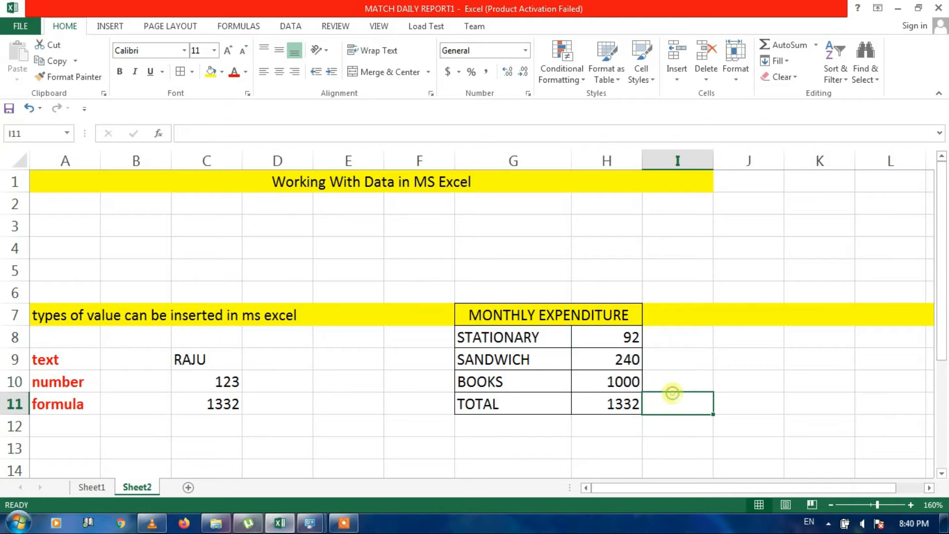
# Step: Format G7:H11 as a table with headers in a dark blue style, and switch it to the style with a gold header row
pyautogui.click(462, 315)
pyautogui.moveTo(466, 320); pyautogui.dragTo(625, 407)
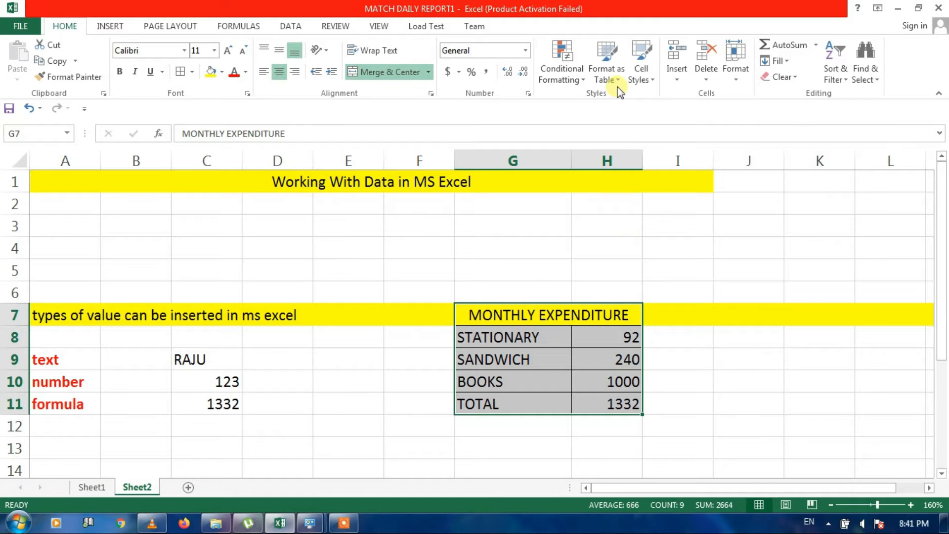
pyautogui.click(609, 75)
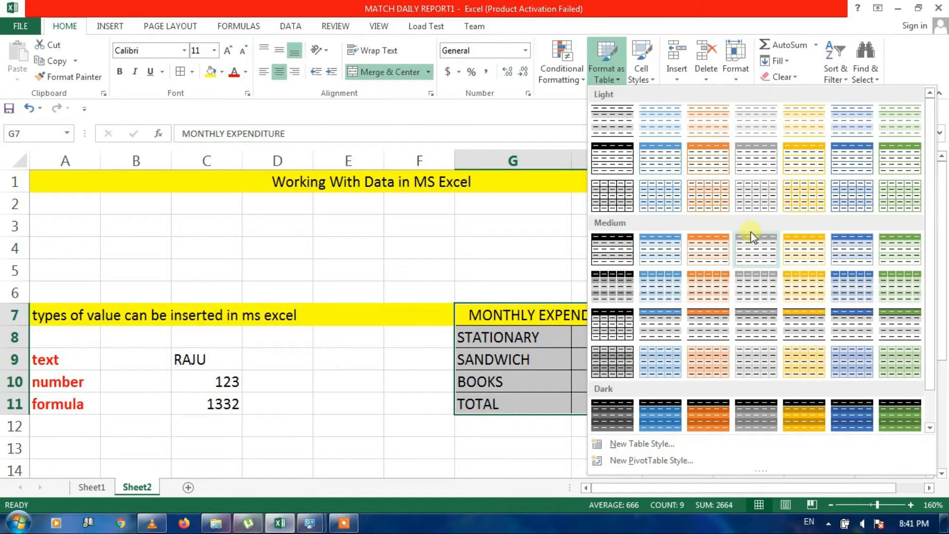
pyautogui.click(847, 415)
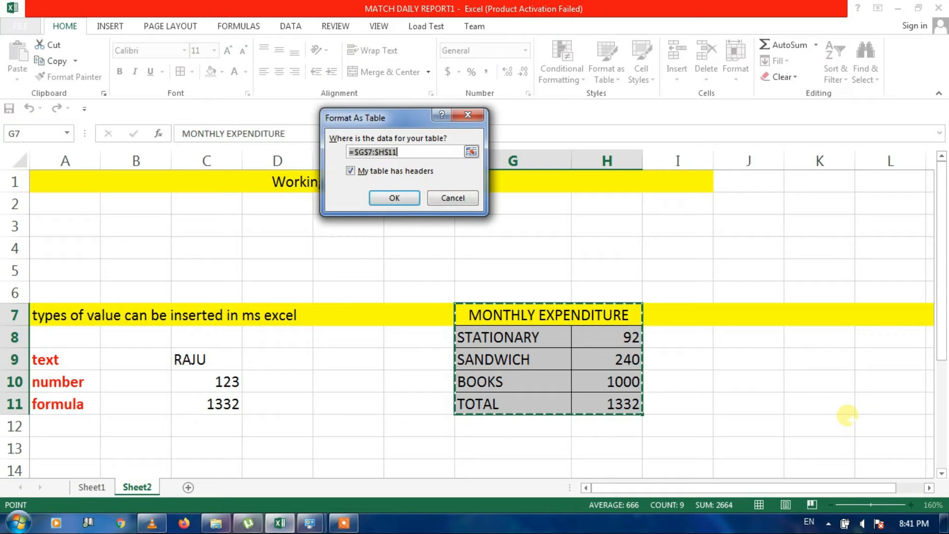
pyautogui.click(394, 198)
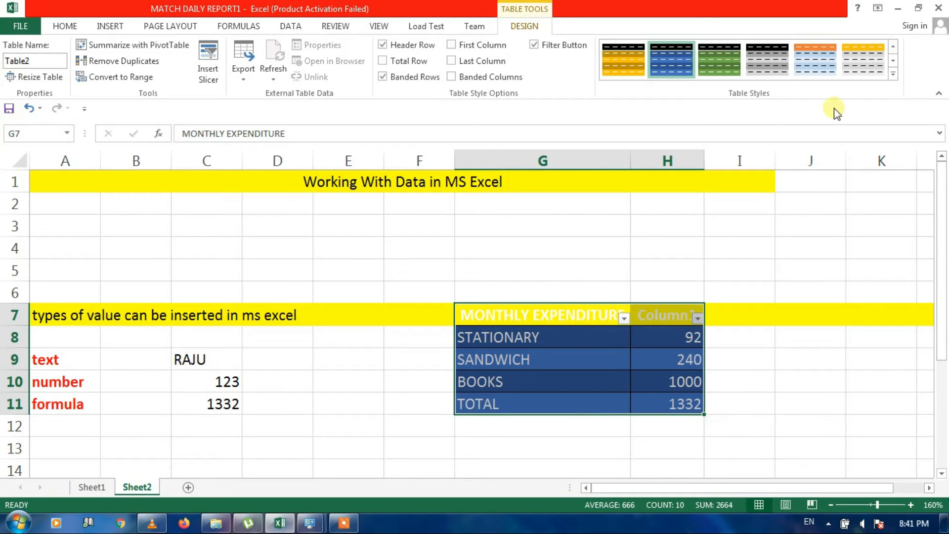
pyautogui.click(886, 75)
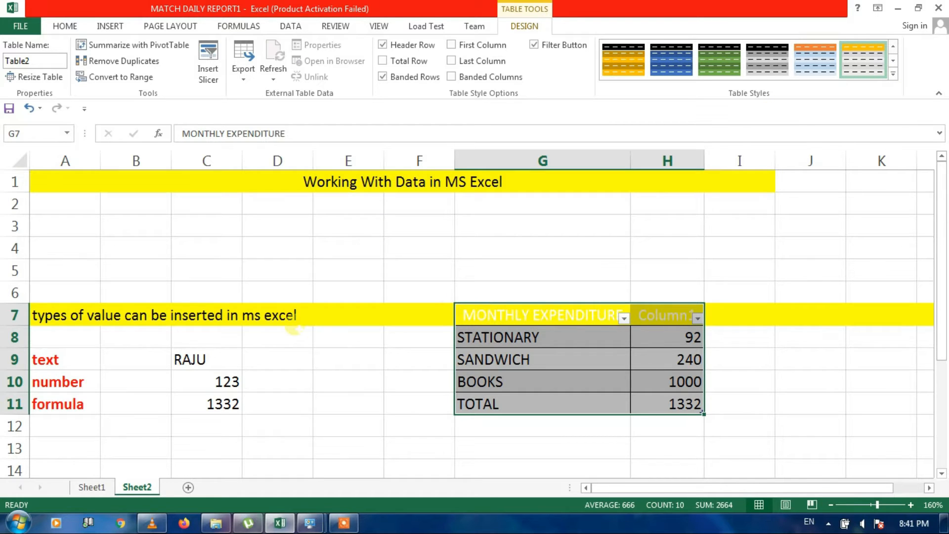
# Step: Apply the Accent4 cell style to the whole monthly expenditure table in G7:H11
pyautogui.click(524, 341)
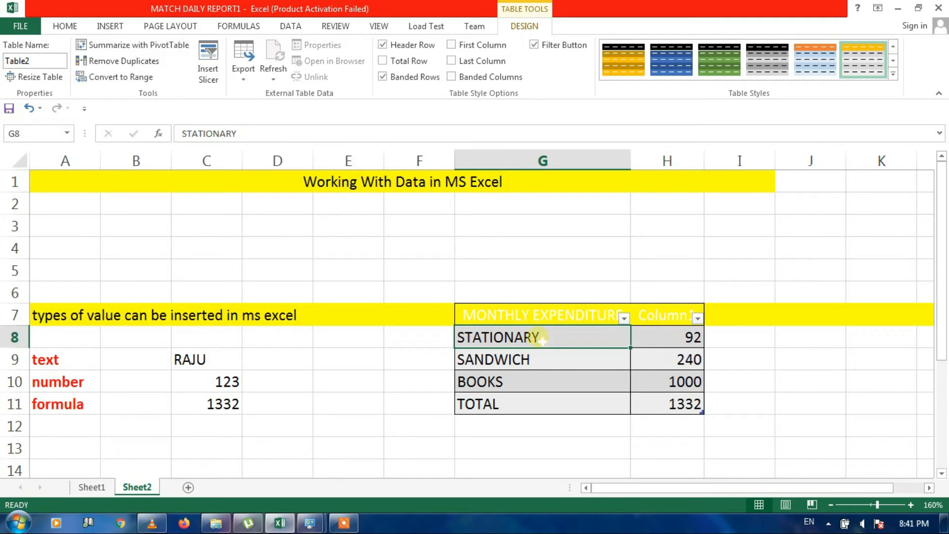
pyautogui.click(508, 317)
pyautogui.moveTo(508, 317); pyautogui.dragTo(636, 401)
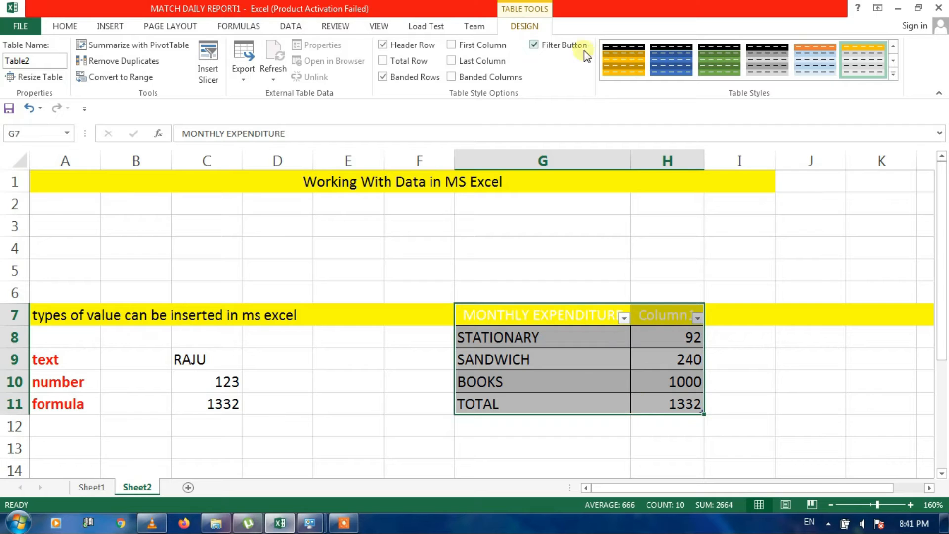
pyautogui.click(73, 31)
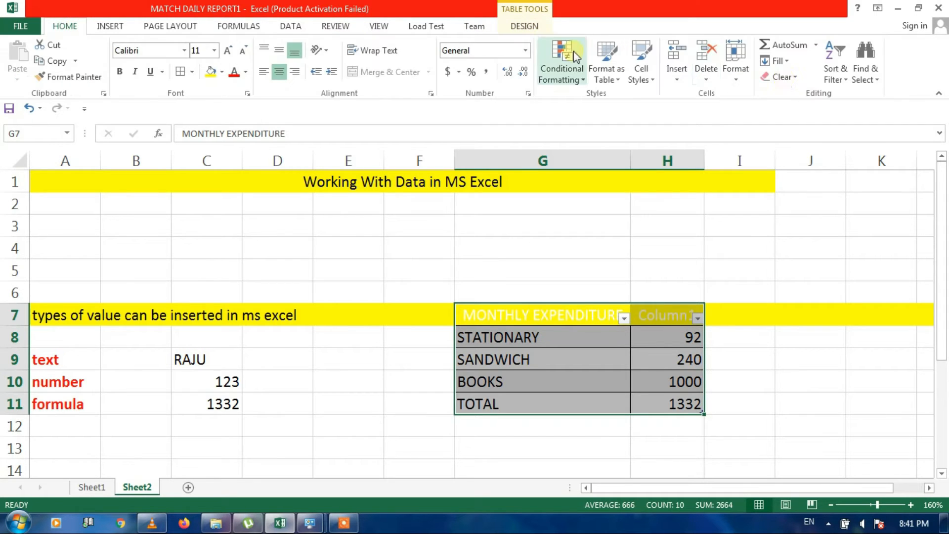
pyautogui.click(651, 79)
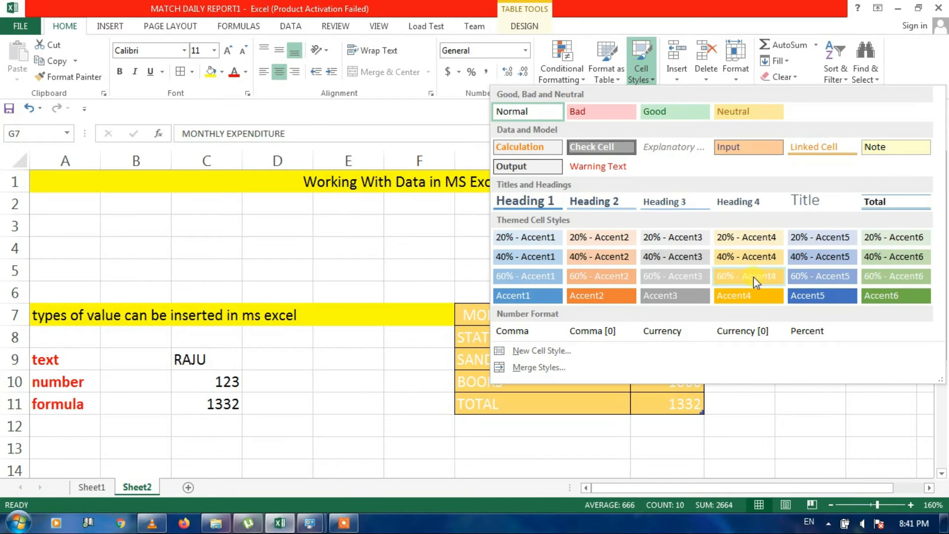
pyautogui.click(752, 295)
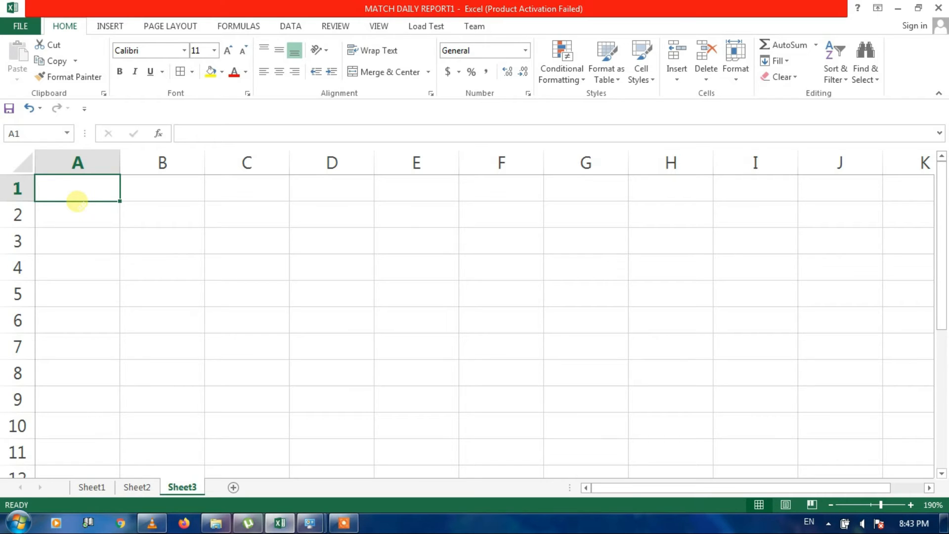
# Step: Enter the column headings NUMBER in A1 and DAY WEEK in B1 of Sheet3
pyautogui.write('NUMBER')
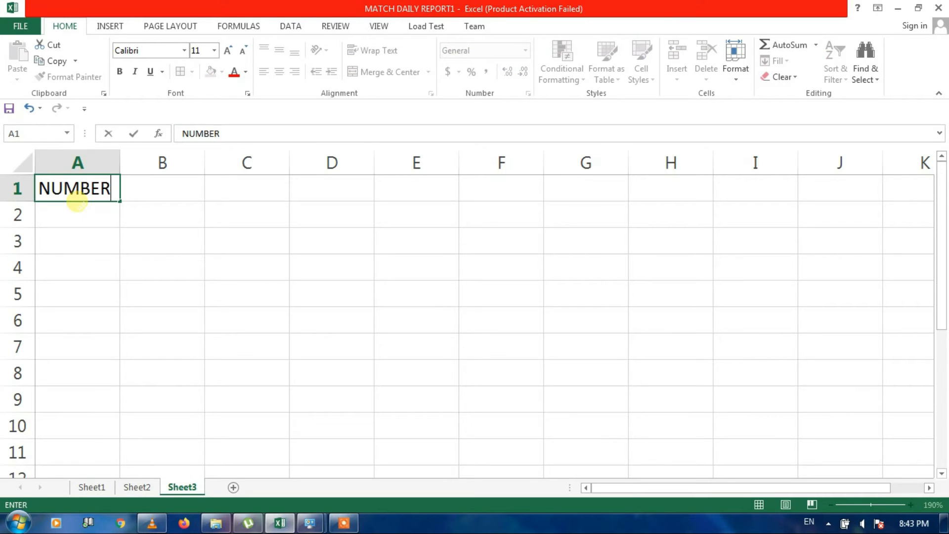
pyautogui.hotkey('ctrl', 'Return')
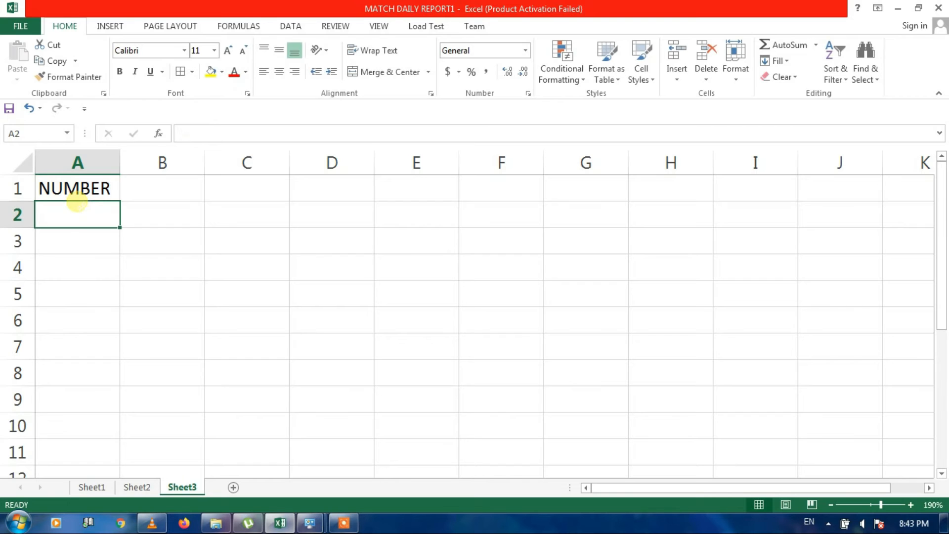
pyautogui.press('Right')
pyautogui.press('Up')
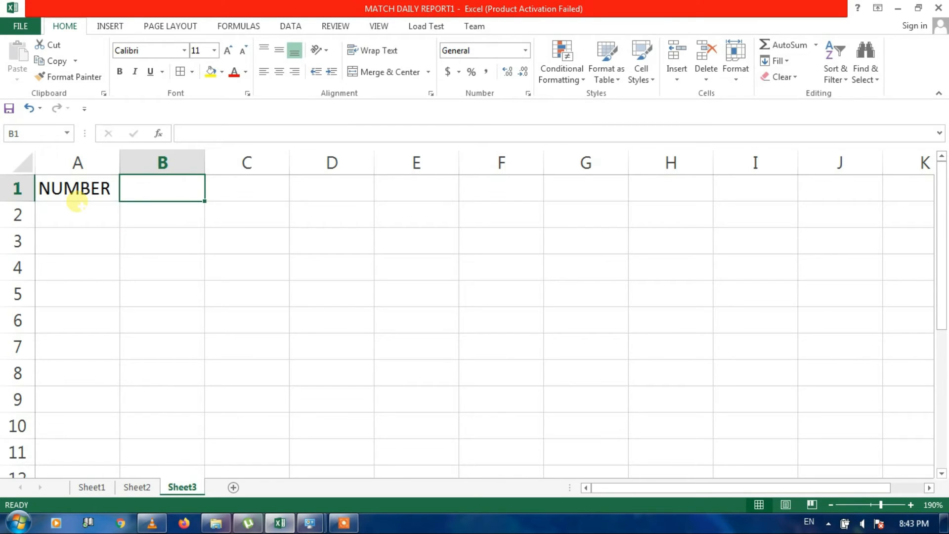
pyautogui.write('DAY W')
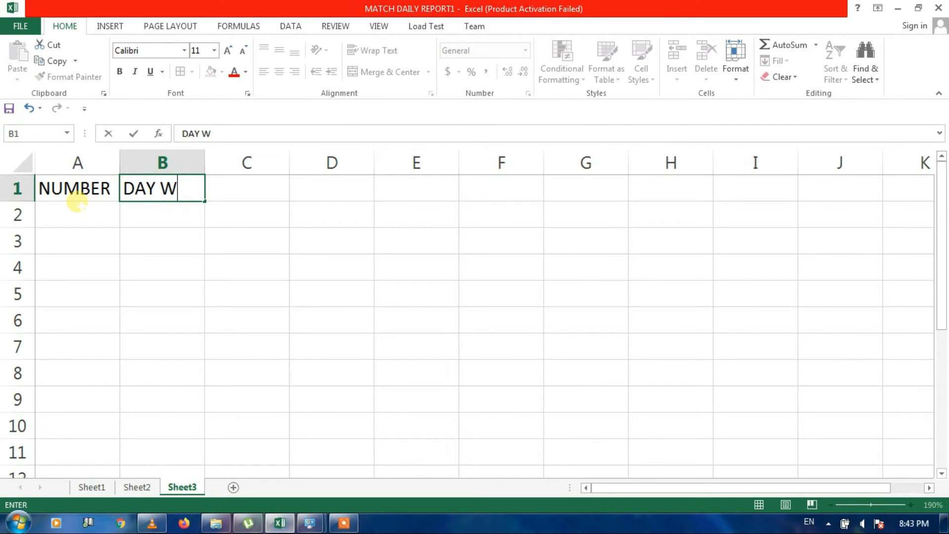
pyautogui.write('EEK')
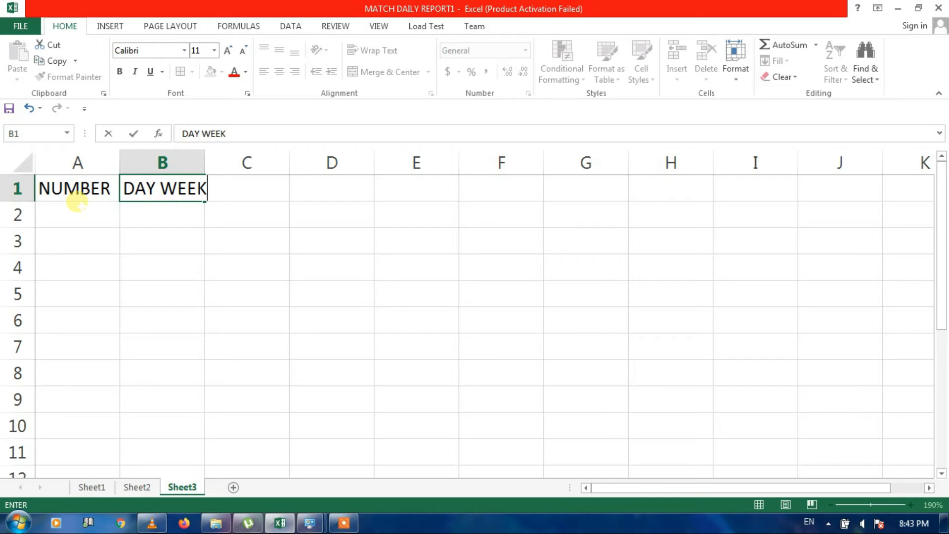
pyautogui.press('Return')
# Step: Enter the heading NAME OF THE MONTH in C1 and widen columns B and C to fit their headings
pyautogui.press('Right')
pyautogui.press('Up')
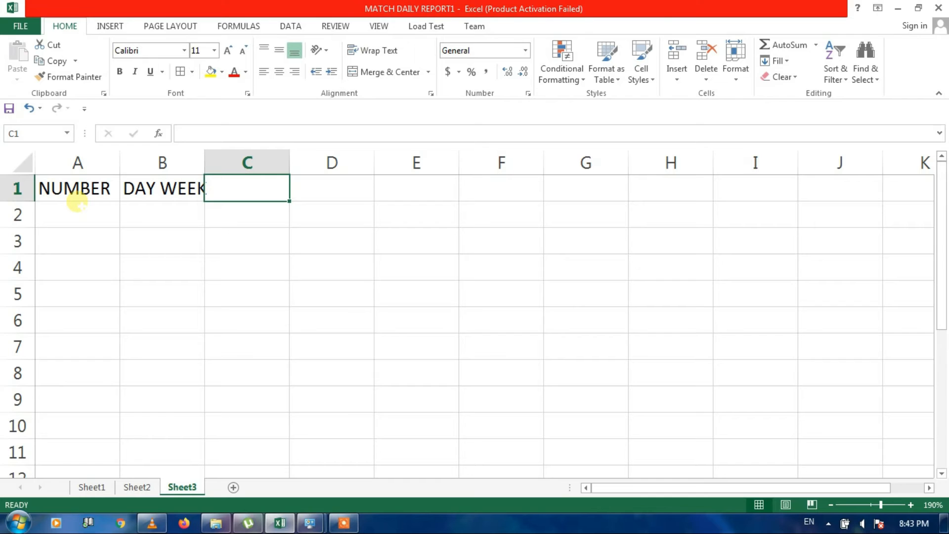
pyautogui.write('MO')
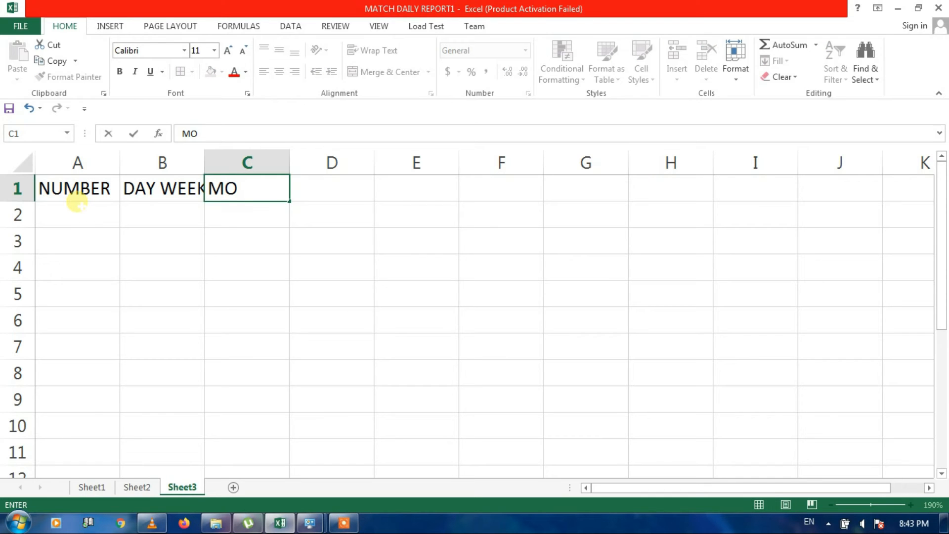
pyautogui.press('BackSpace')
pyautogui.press('BackSpace')
pyautogui.write('NAME OF THE MONTH')
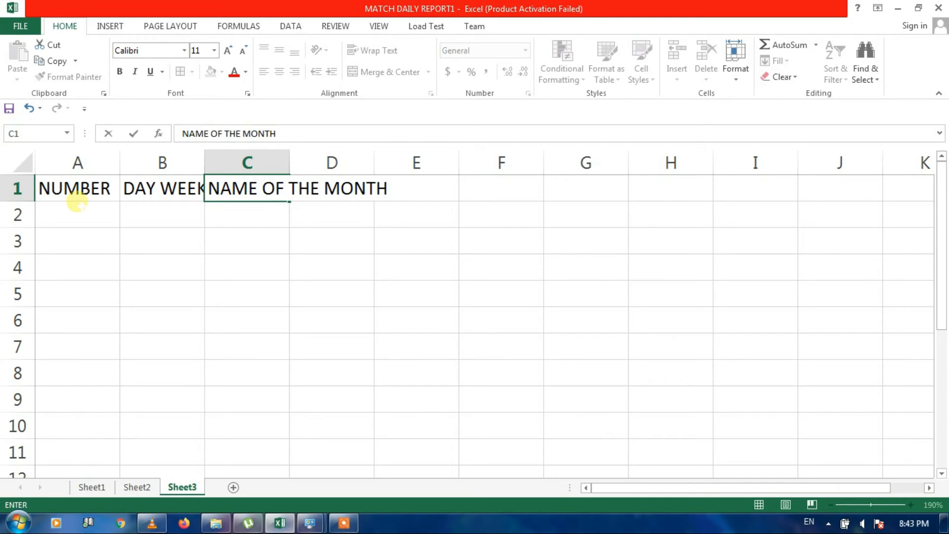
pyautogui.press('Return')
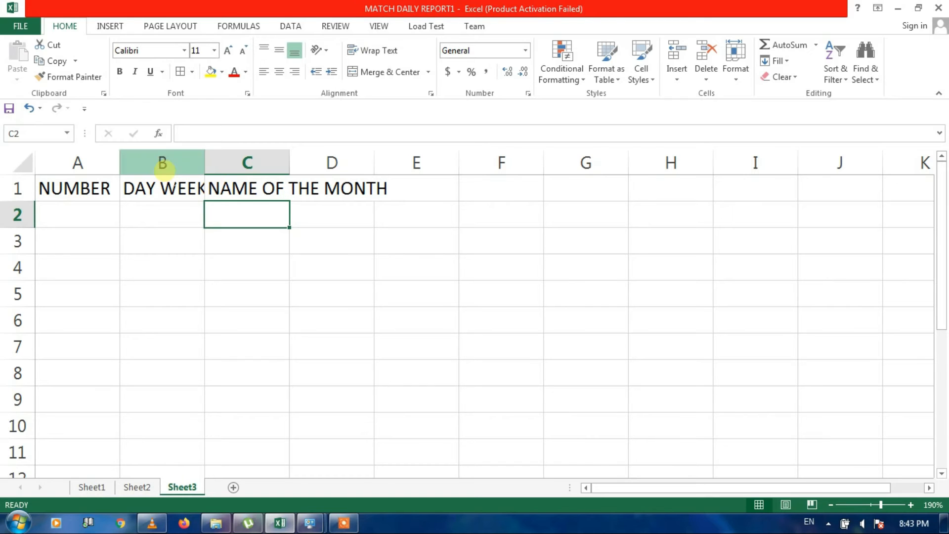
pyautogui.moveTo(208, 166); pyautogui.dragTo(241, 163)
pyautogui.moveTo(326, 163); pyautogui.dragTo(425, 162)
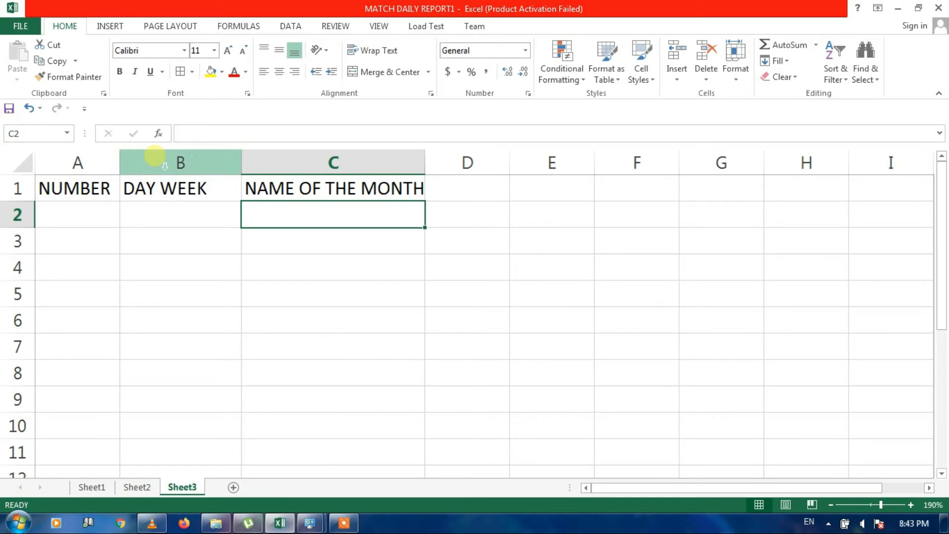
# Step: Enter 1 and 2 in A2:A3 under NUMBER and extend the number series down to A11
pyautogui.click(75, 210)
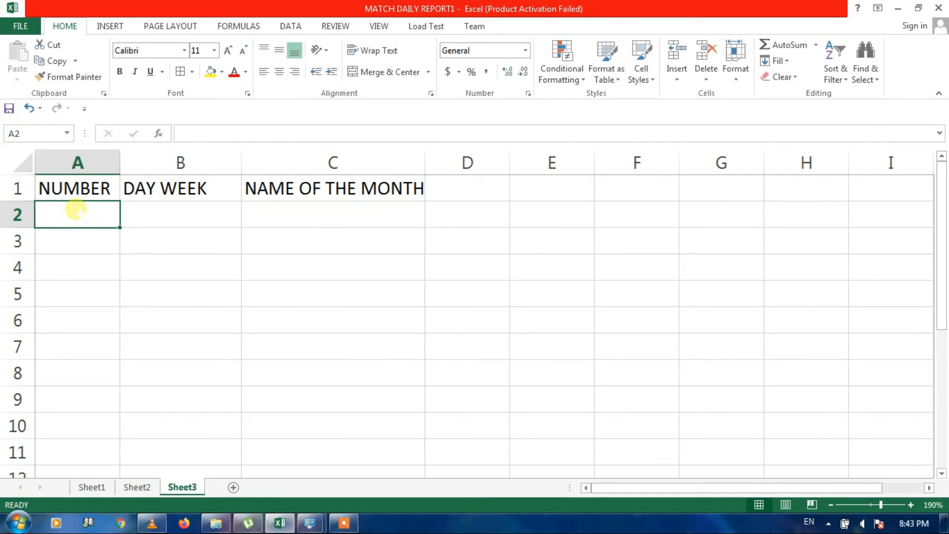
pyautogui.write('1')
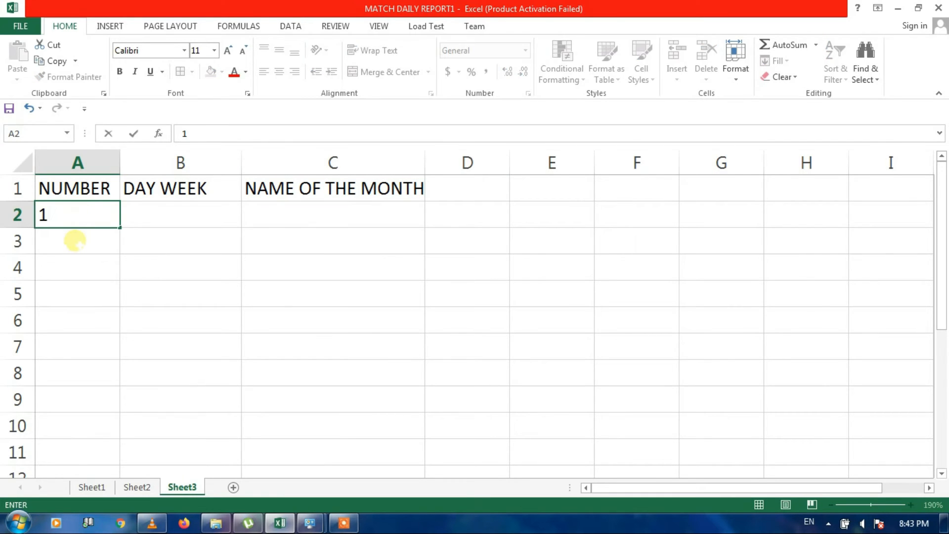
pyautogui.click(75, 242)
pyautogui.write('2')
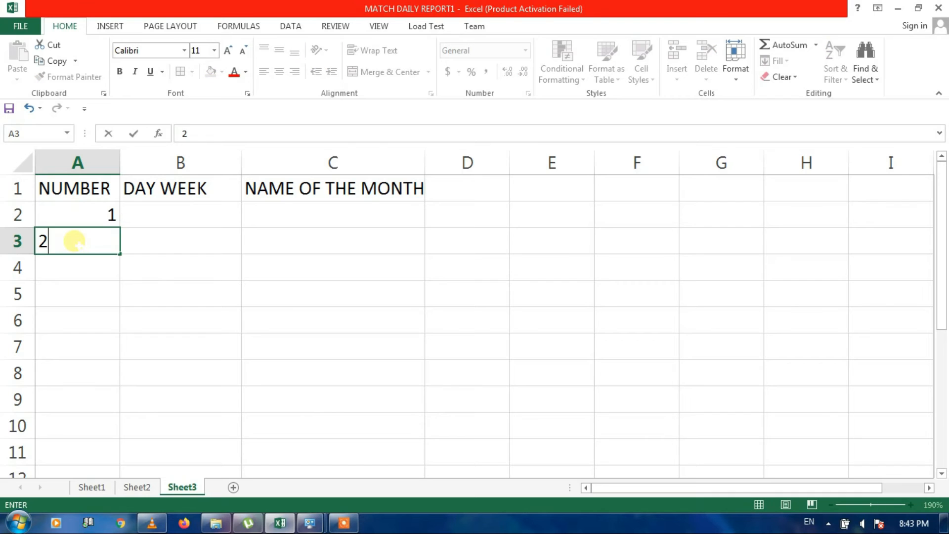
pyautogui.click(75, 286)
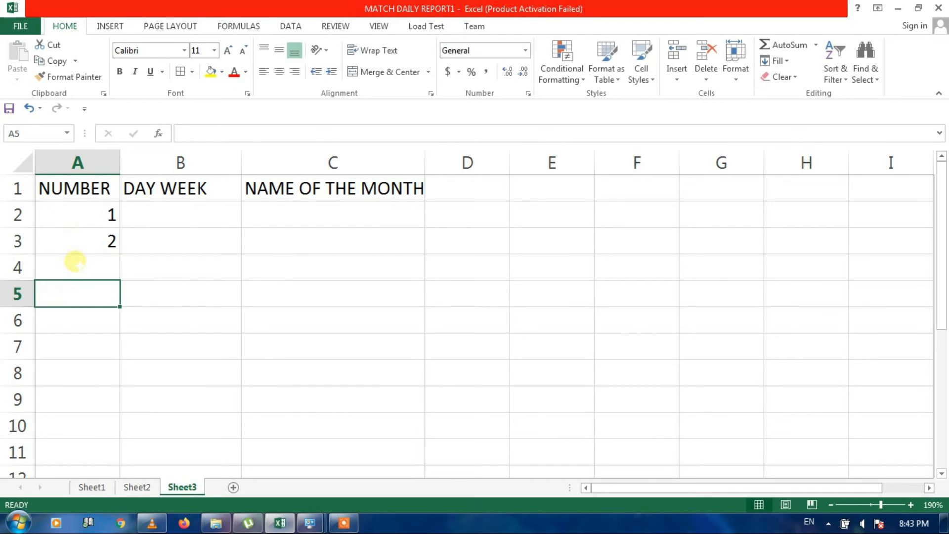
pyautogui.click(67, 214)
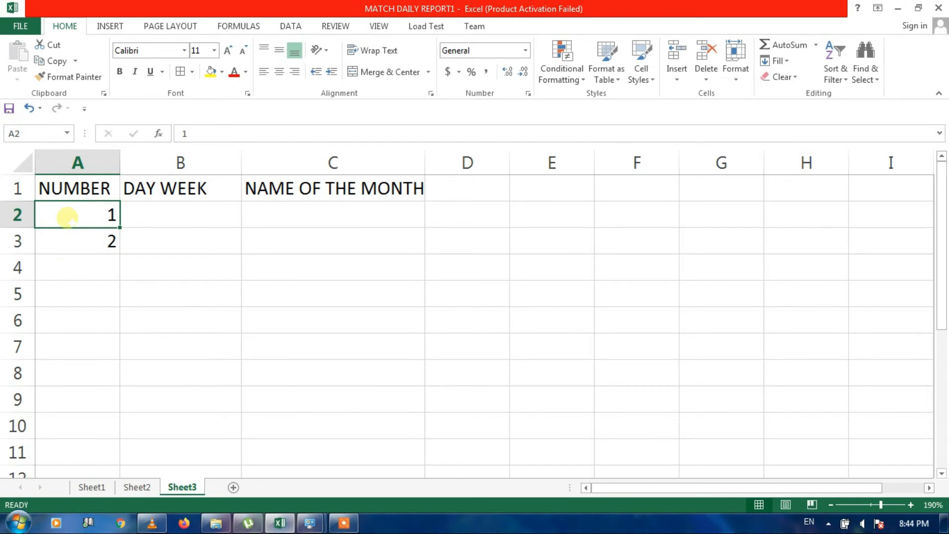
pyautogui.moveTo(68, 213); pyautogui.dragTo(69, 240)
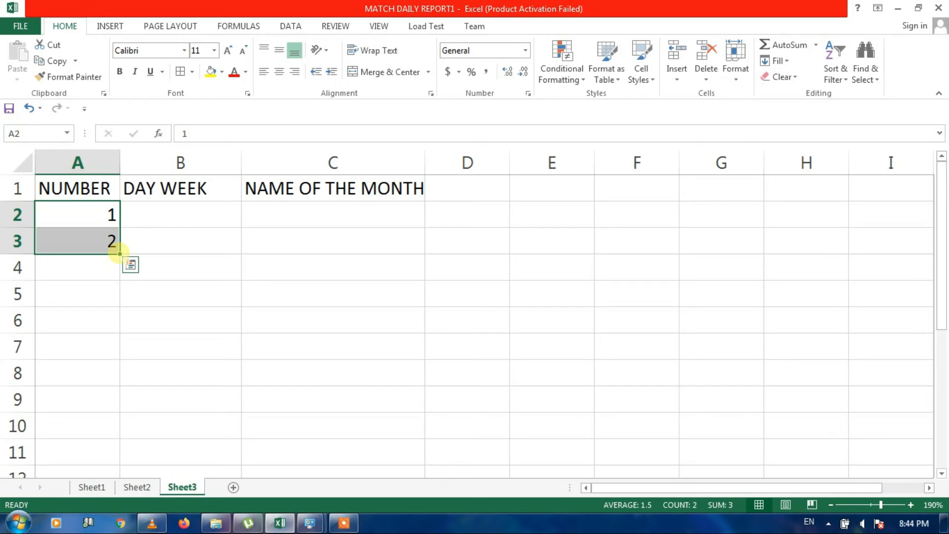
pyautogui.moveTo(120, 254); pyautogui.dragTo(126, 458)
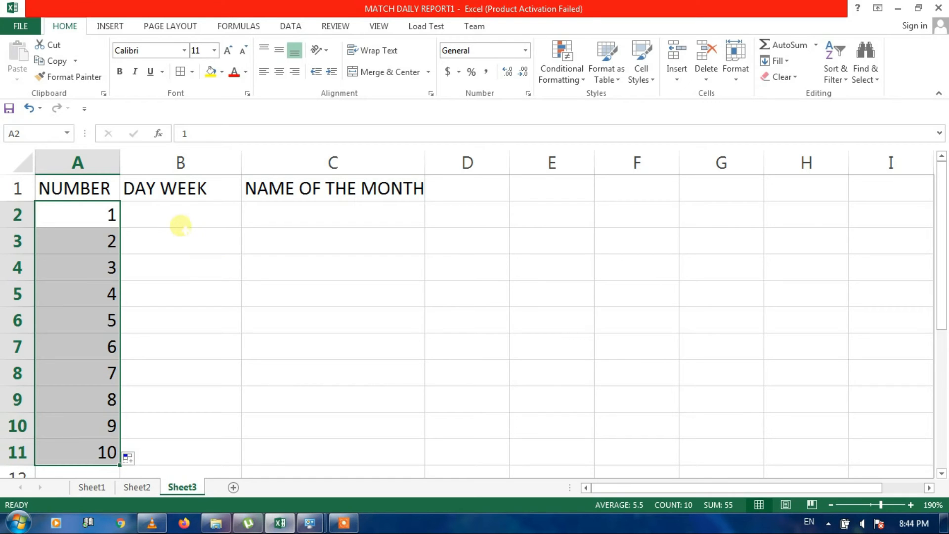
# Step: Enter MON and TUE in B2:B3 under DAY WEEK and extend the weekday series down to B9
pyautogui.click(167, 213)
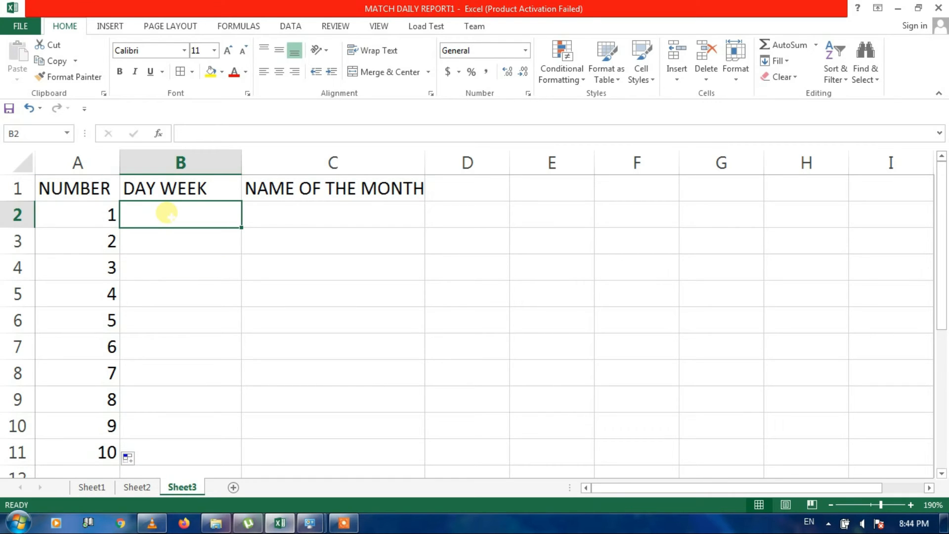
pyautogui.write('MO')
pyautogui.press('Return')
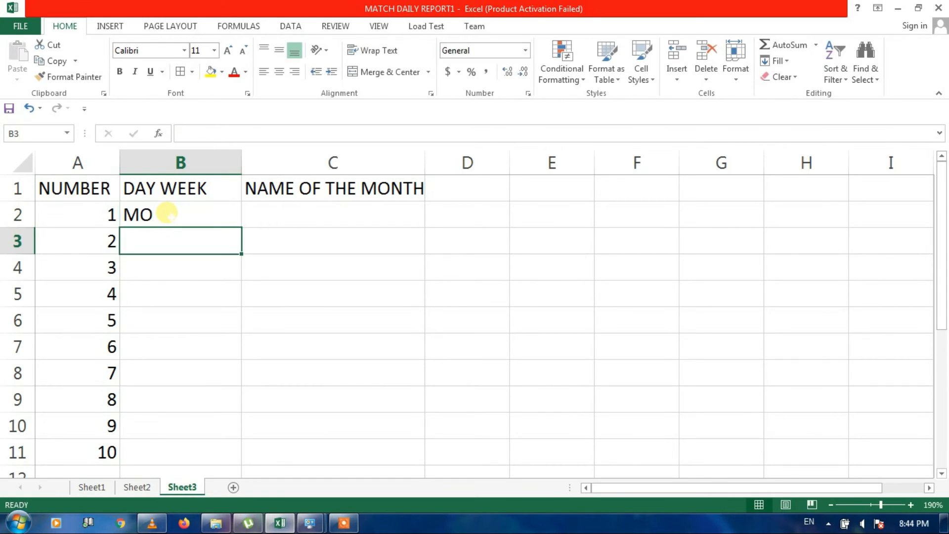
pyautogui.doubleClick(167, 214)
pyautogui.write('N')
pyautogui.press('Return')
pyautogui.write('TUE')
pyautogui.press('Return')
pyautogui.click(150, 215)
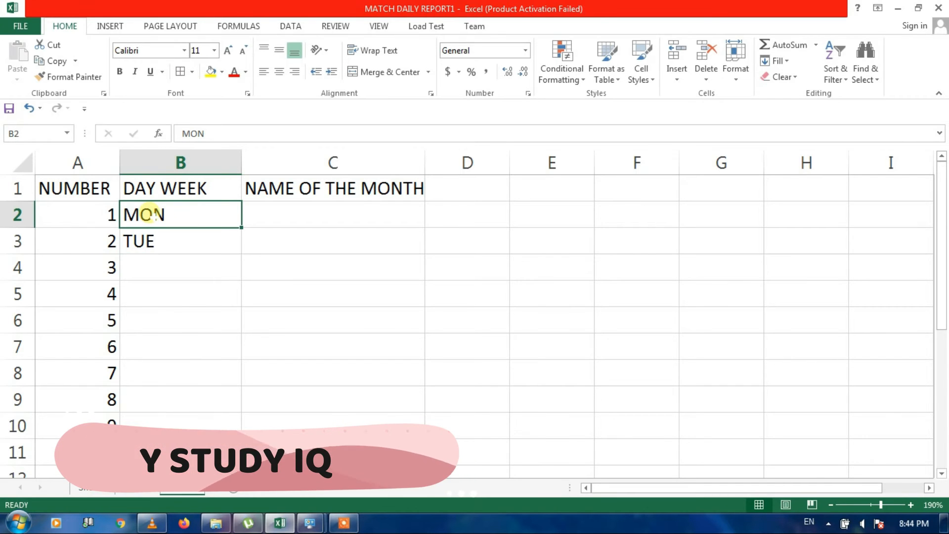
pyautogui.moveTo(197, 208); pyautogui.dragTo(246, 427)
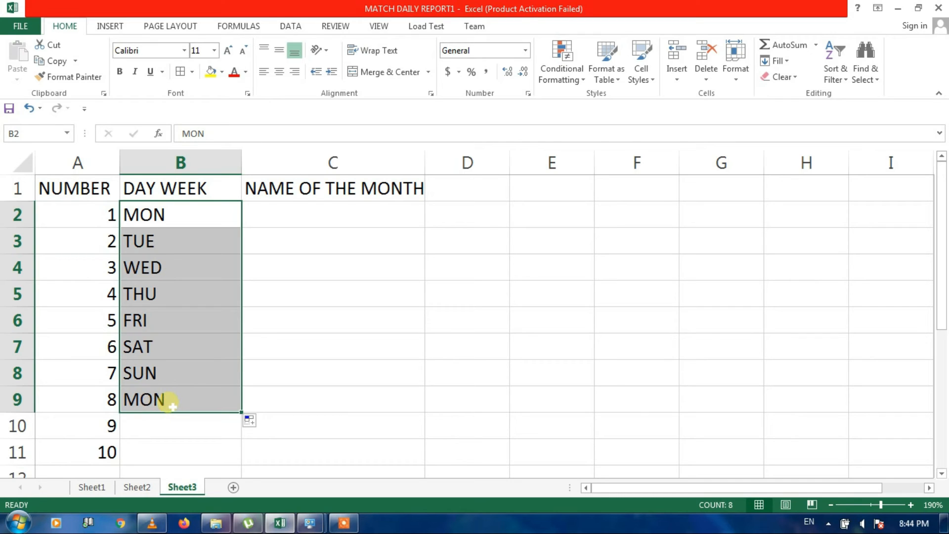
# Step: Enter JAN and FEB in C2:C3 under NAME OF THE MONTH and extend the month series down to C14
pyautogui.click(327, 216)
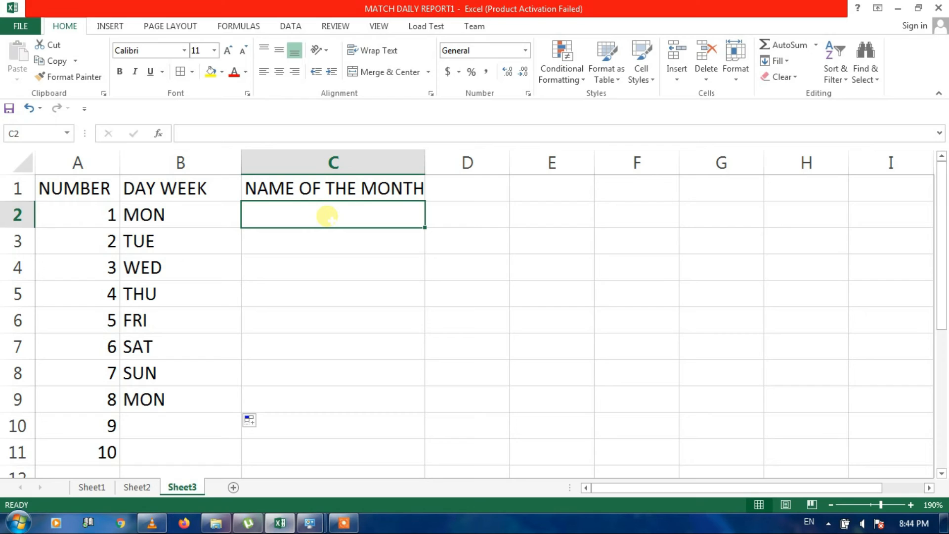
pyautogui.write('JAN')
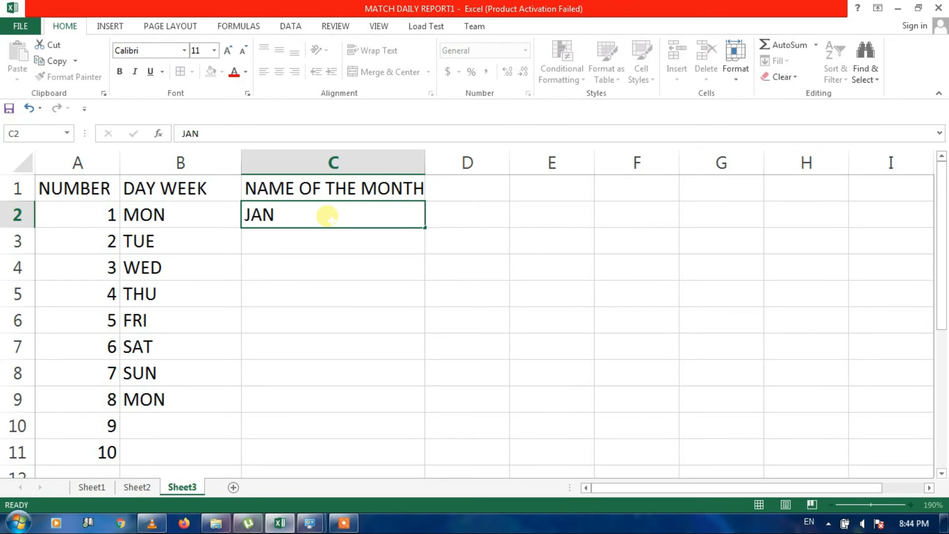
pyautogui.press('Return')
pyautogui.write('FEB')
pyautogui.click(327, 216)
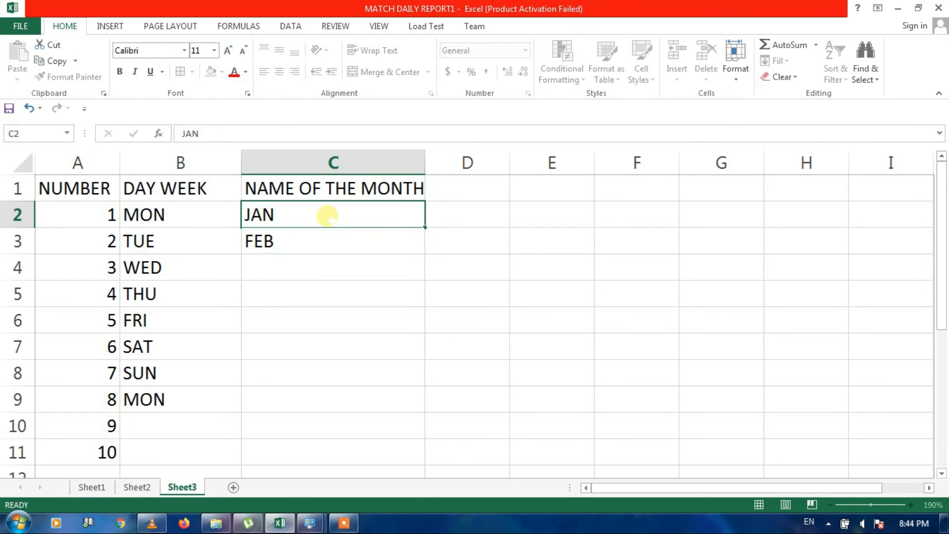
pyautogui.moveTo(327, 216); pyautogui.dragTo(329, 233)
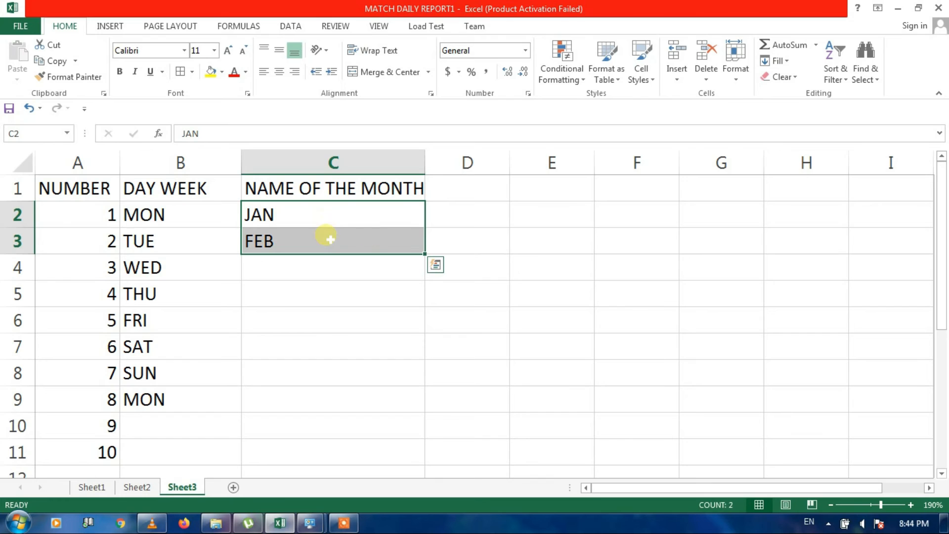
pyautogui.moveTo(425, 253); pyautogui.dragTo(436, 443)
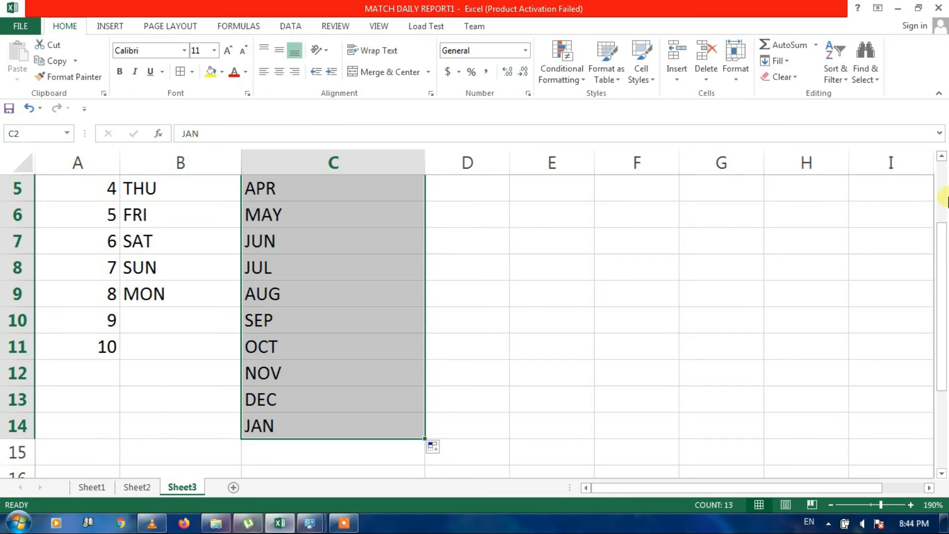
# Step: Enter the heading DATE in D1 and the dates 11-12-2020 and 12-12-2020 in D2 and D3
pyautogui.click(945, 174)
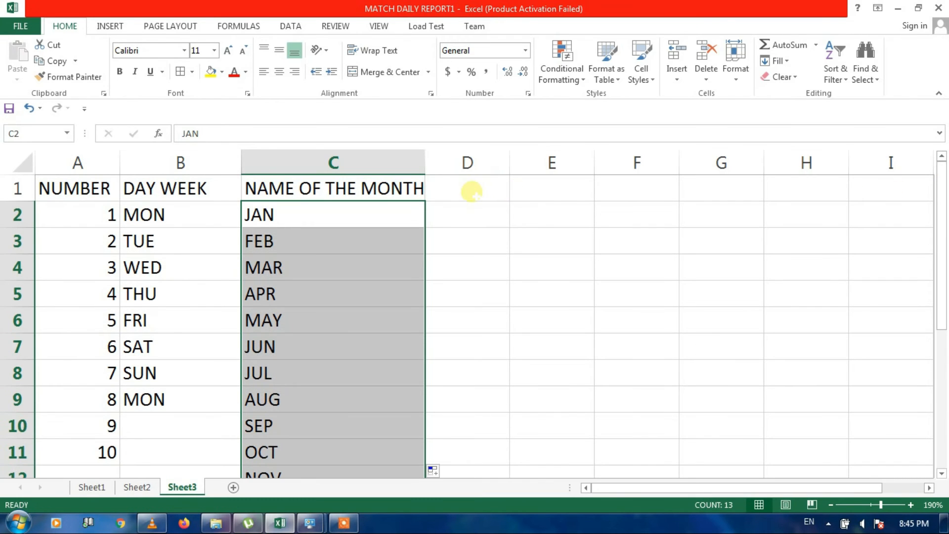
pyautogui.click(471, 192)
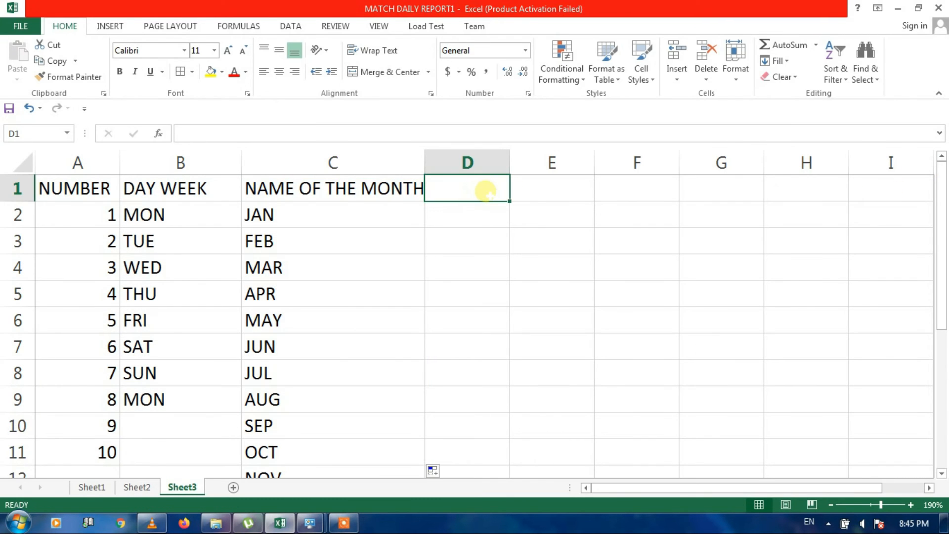
pyautogui.write('DATE')
pyautogui.press('Return')
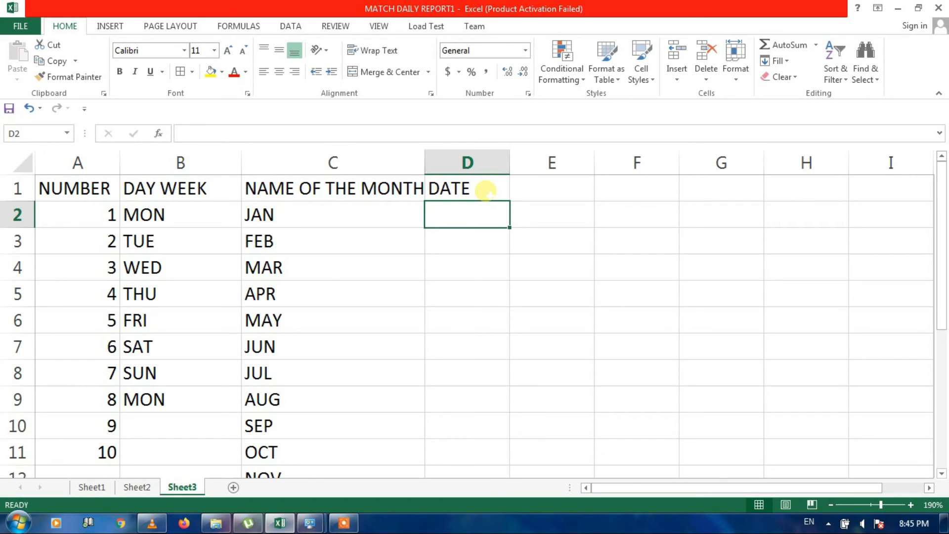
pyautogui.write('11-12-2020')
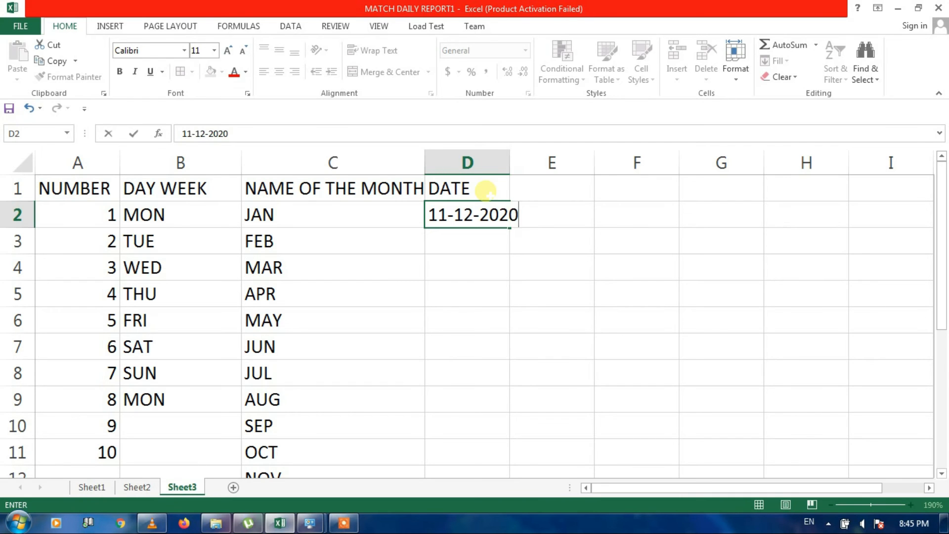
pyautogui.press('Return')
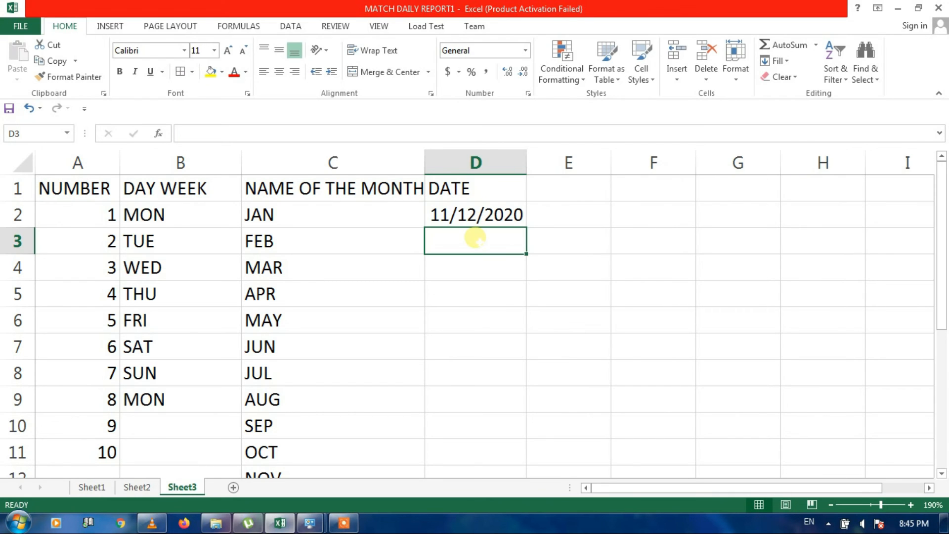
pyautogui.write('12-12-2020')
pyautogui.press('Return')
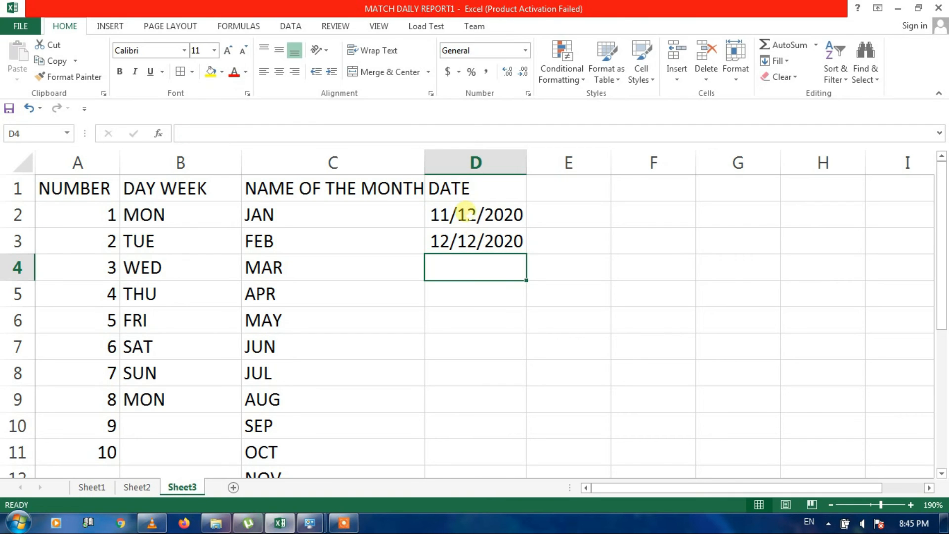
# Step: Extend the date series from D2:D3 down to D7
pyautogui.click(451, 215)
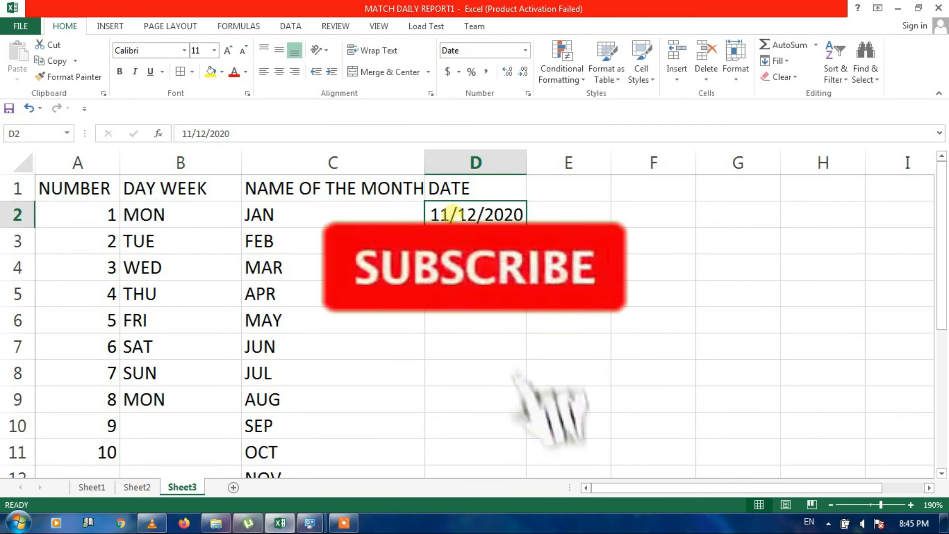
pyautogui.hotkey('shift', 'Down')
pyautogui.moveTo(527, 254); pyautogui.dragTo(527, 359)
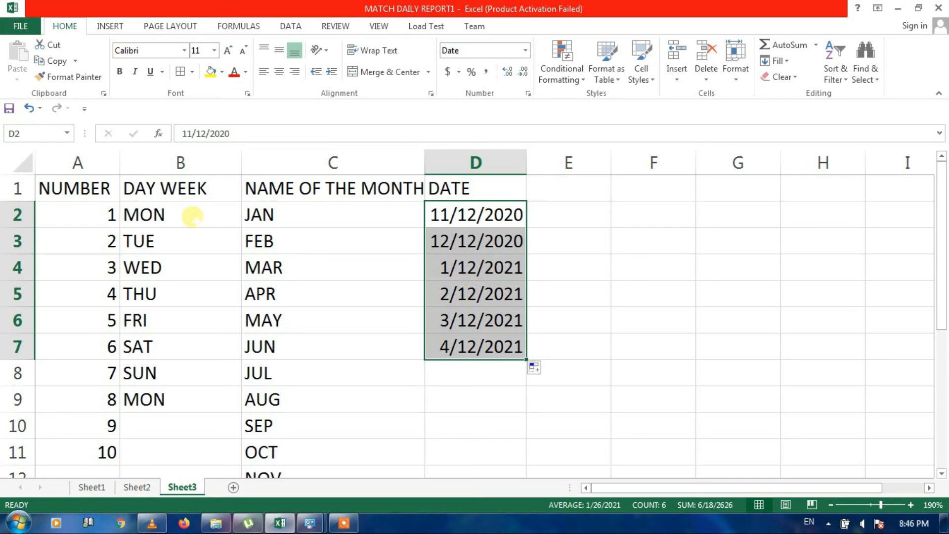
pyautogui.click(89, 218)
pyautogui.click(191, 208)
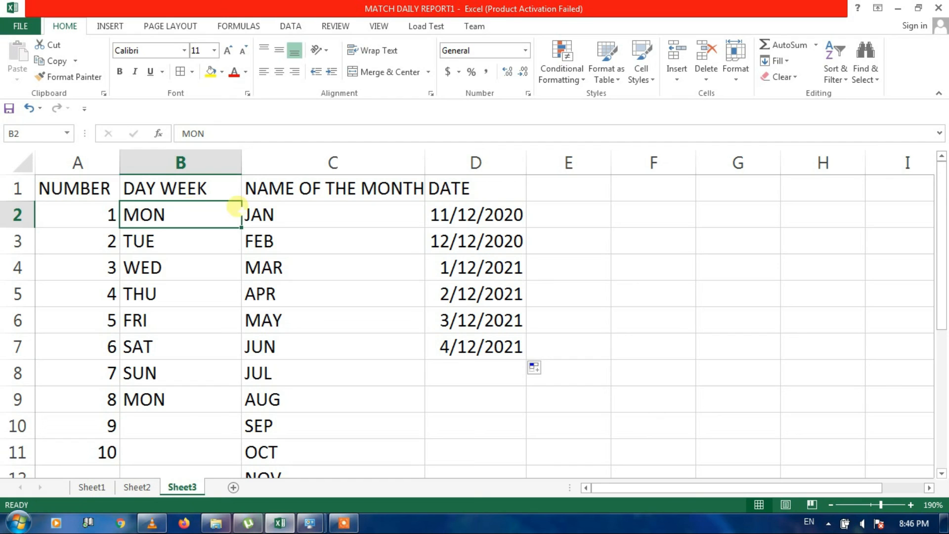
pyautogui.click(269, 207)
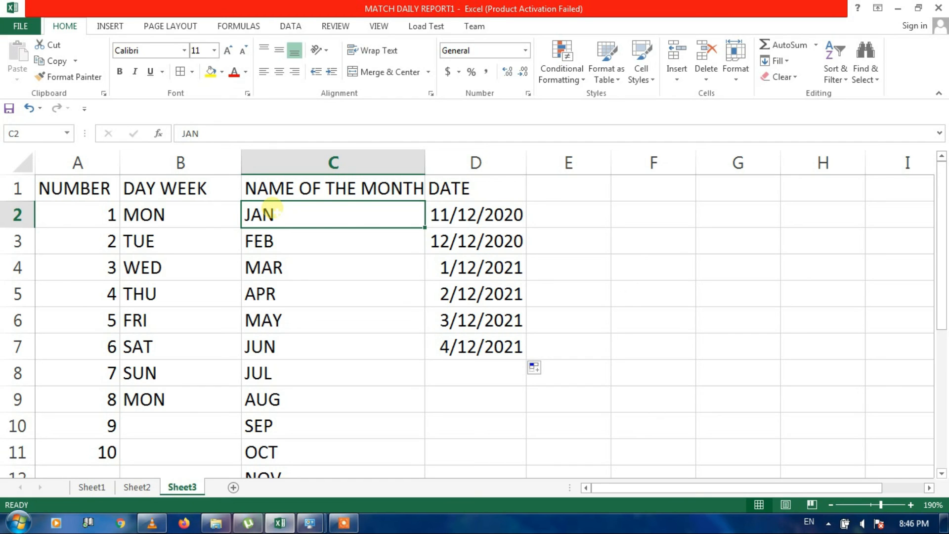